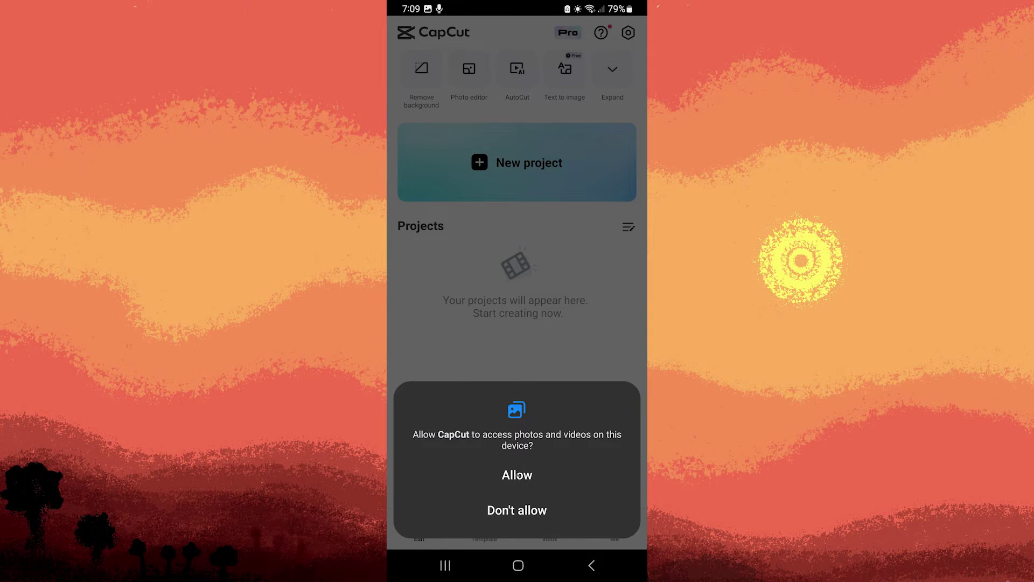
Allow media access and pick the 00:10 vertical room video to import
{"action": "left_click", "coordinate": [517, 474]}
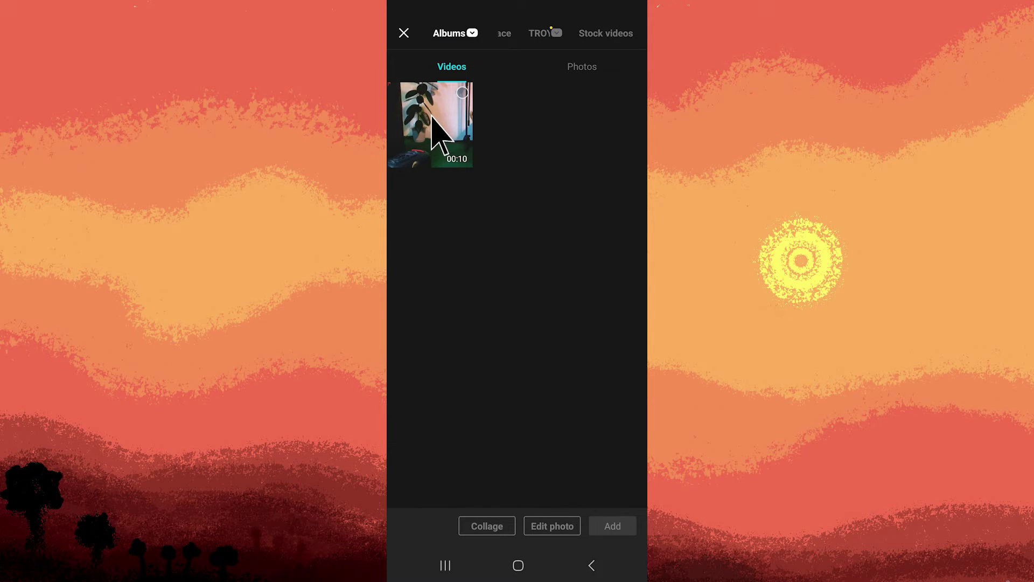
{"action": "left_click", "coordinate": [462, 93]}
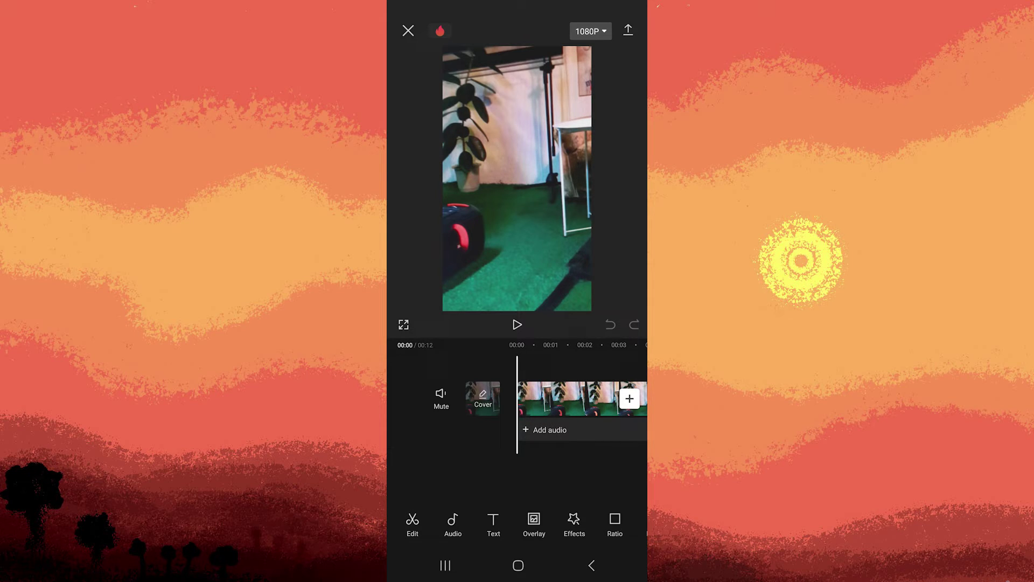
Select the room video clip on the timeline for splitting
{"action": "left_click", "coordinate": [566, 398]}
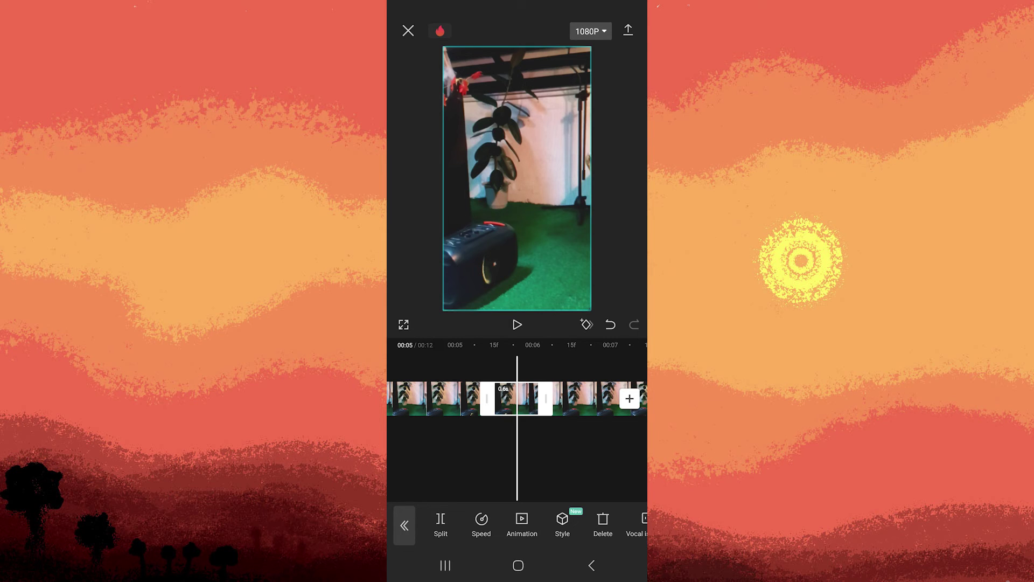
Delete the isolated 0.6-second segment, leaving an 11-second video
{"action": "left_click", "coordinate": [603, 524]}
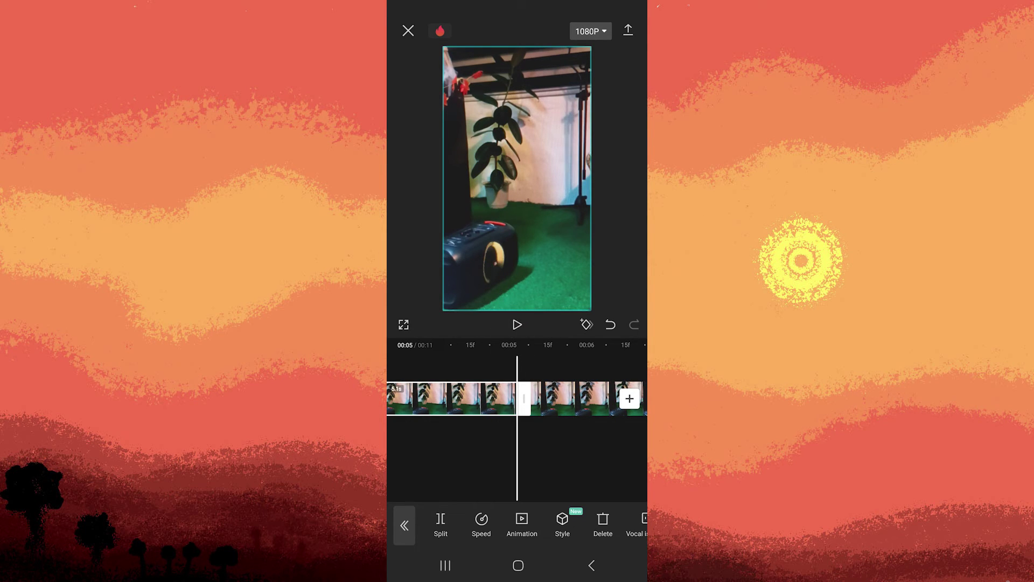